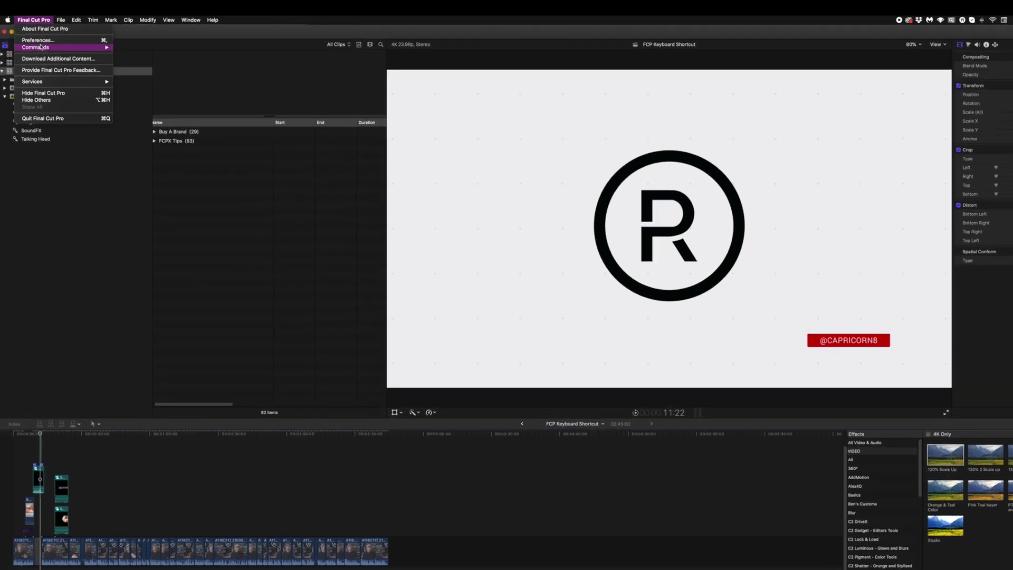
- Open the Command Editor from Commands > Customize, showing the Default command set
{"action": "mouse_move", "coordinate": [79, 40]}
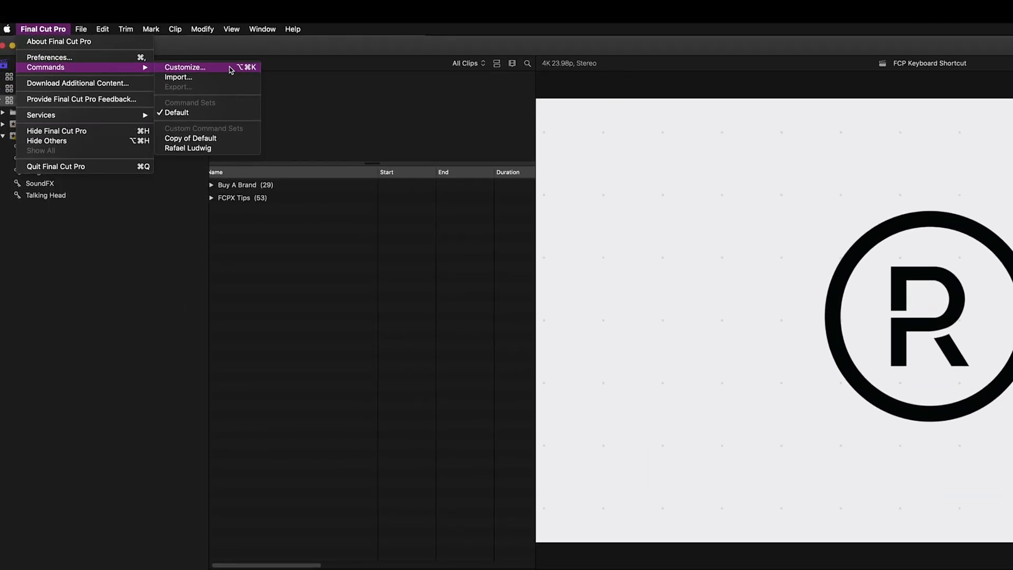
{"action": "left_click", "coordinate": [230, 68]}
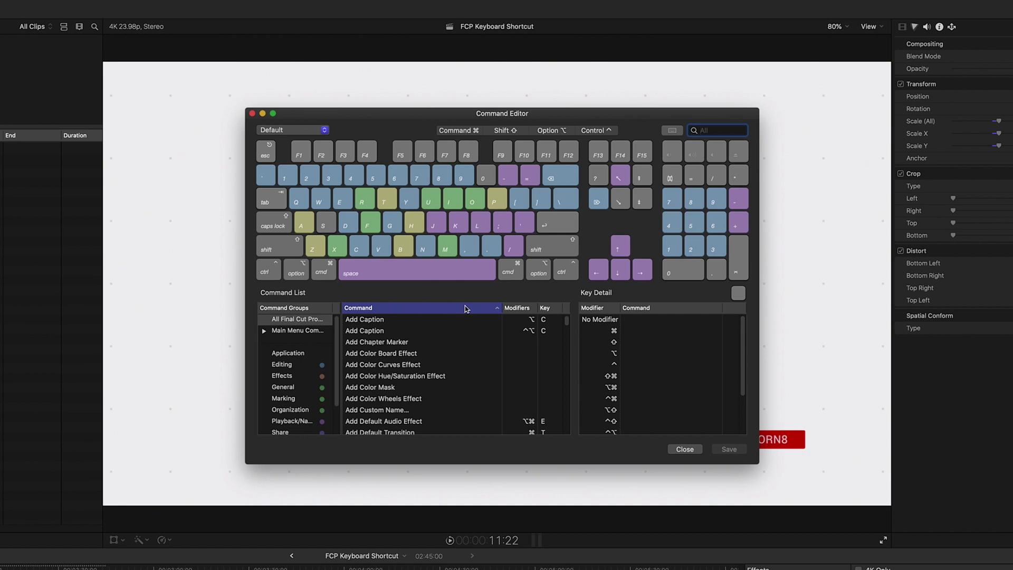
- Move Select Clip off the C key and duplicate the Default set as 'Custom Settings'
{"action": "left_click", "coordinate": [366, 249]}
{"action": "left_click_drag", "start_coordinate": [645, 319], "coordinate": [664, 375]}
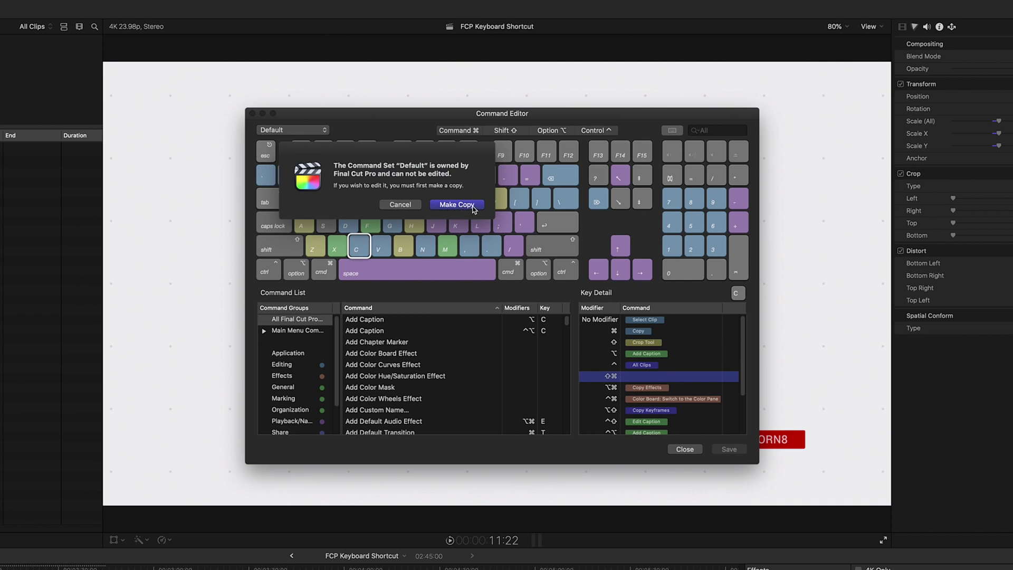
{"action": "left_click", "coordinate": [474, 205]}
{"action": "type", "text": "Custom Settings"}
{"action": "key", "text": "Return"}
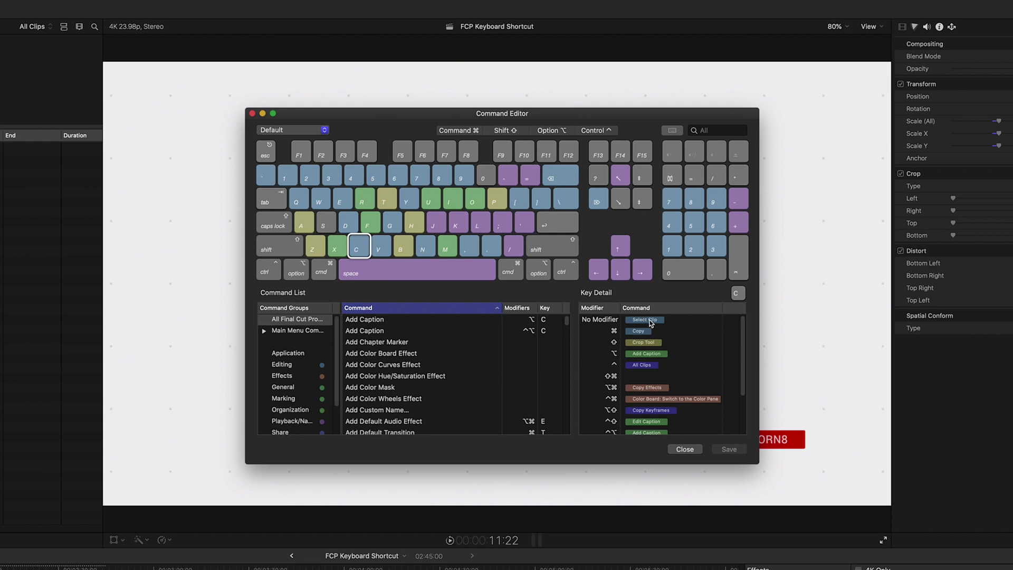
- Move Select Clip off C, assign Blade to plain C, and move Blade Tool to Control-B
{"action": "left_click_drag", "start_coordinate": [656, 323], "coordinate": [664, 376]}
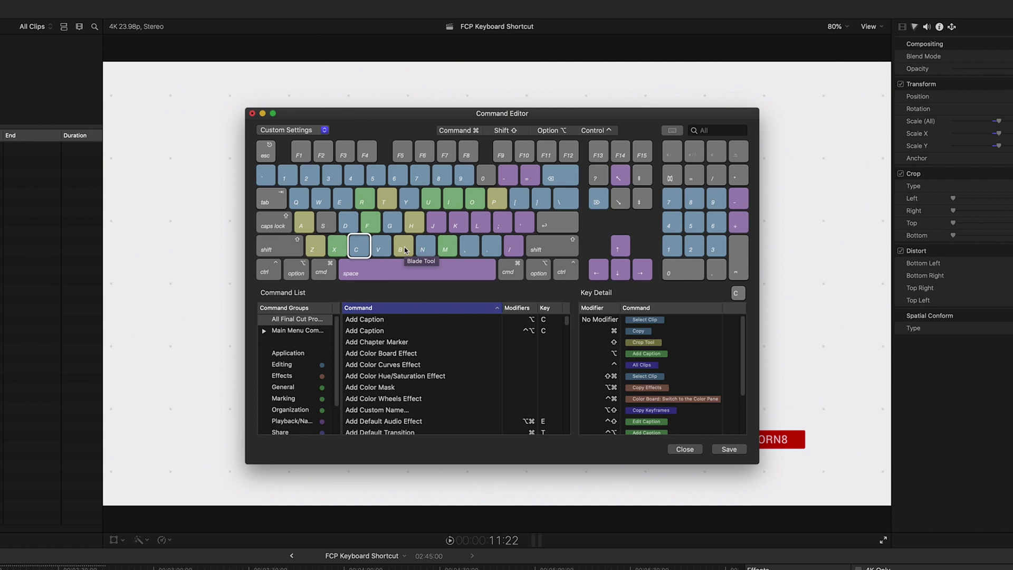
{"action": "left_click", "coordinate": [404, 247]}
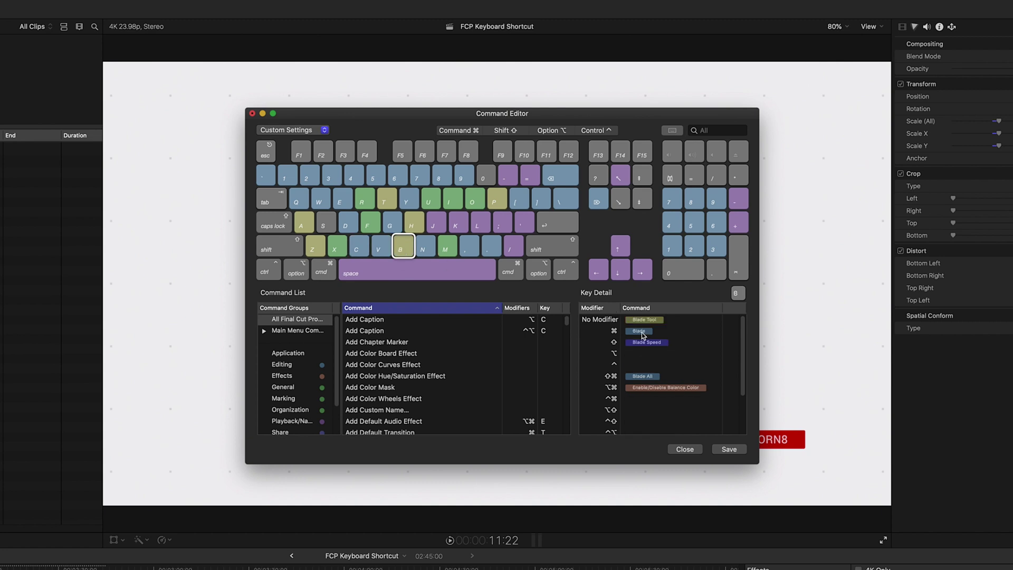
{"action": "left_click_drag", "start_coordinate": [607, 332], "coordinate": [364, 248]}
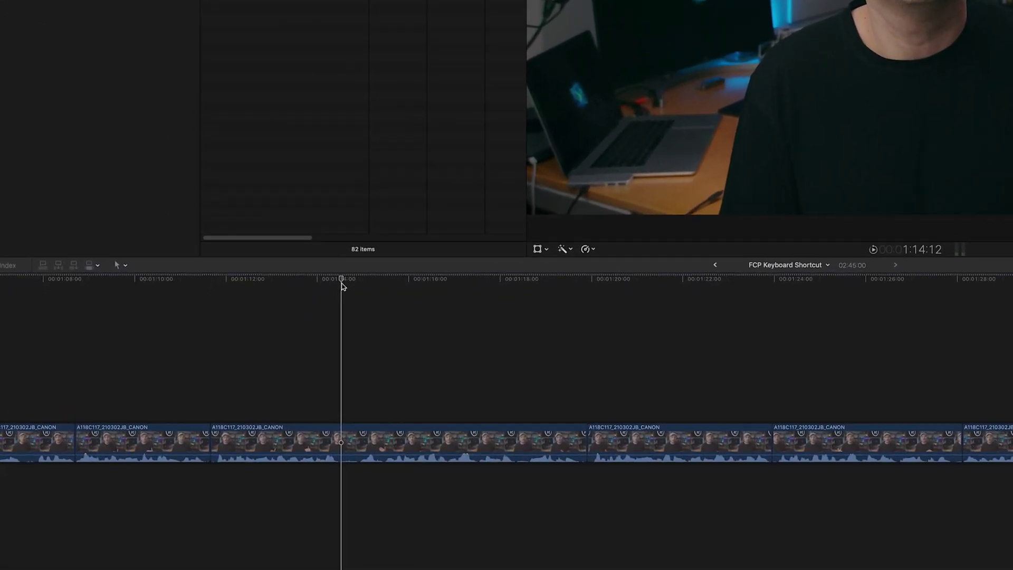
{"action": "key", "text": "c"}
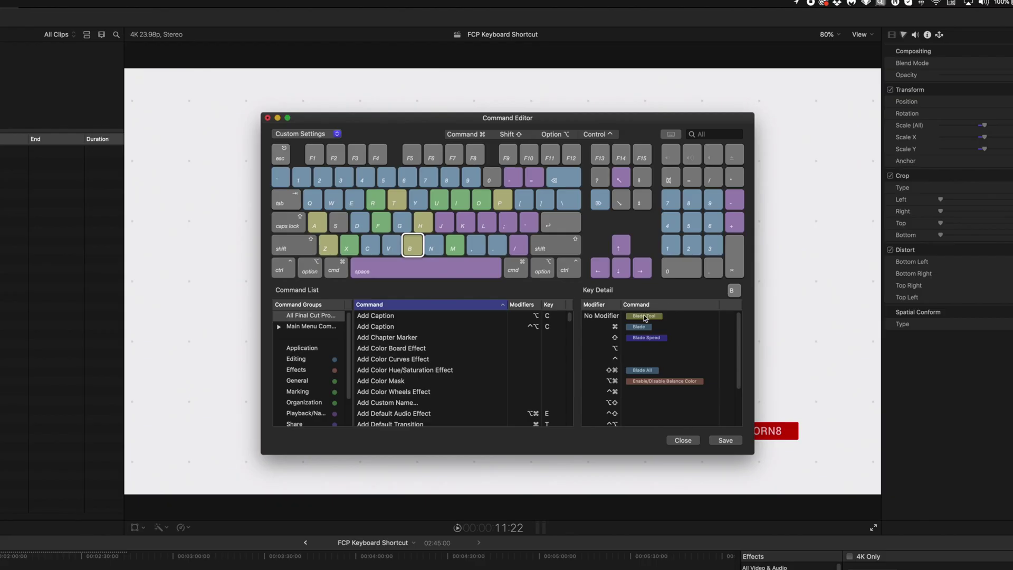
{"action": "left_click_drag", "start_coordinate": [646, 314], "coordinate": [644, 360]}
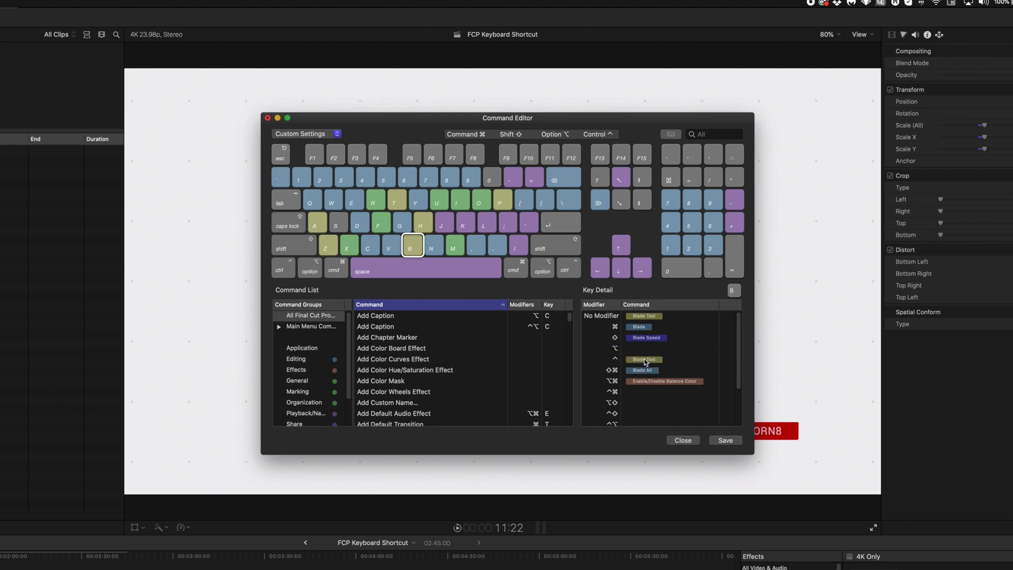
- Assign Trim Start to B and Trim End to N, moving Snapping to the Control row
{"action": "left_click", "coordinate": [523, 200]}
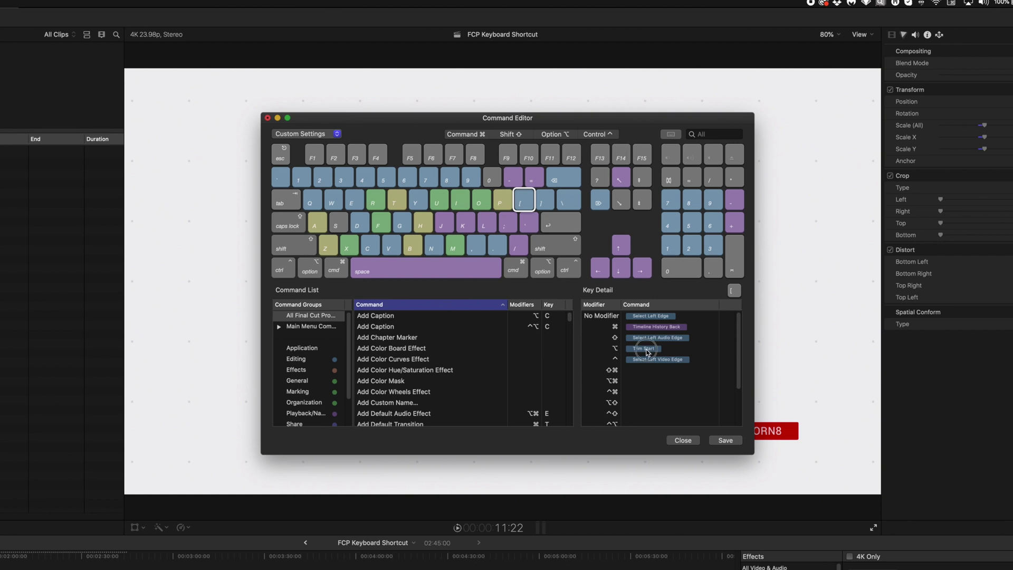
{"action": "left_click", "coordinate": [413, 247]}
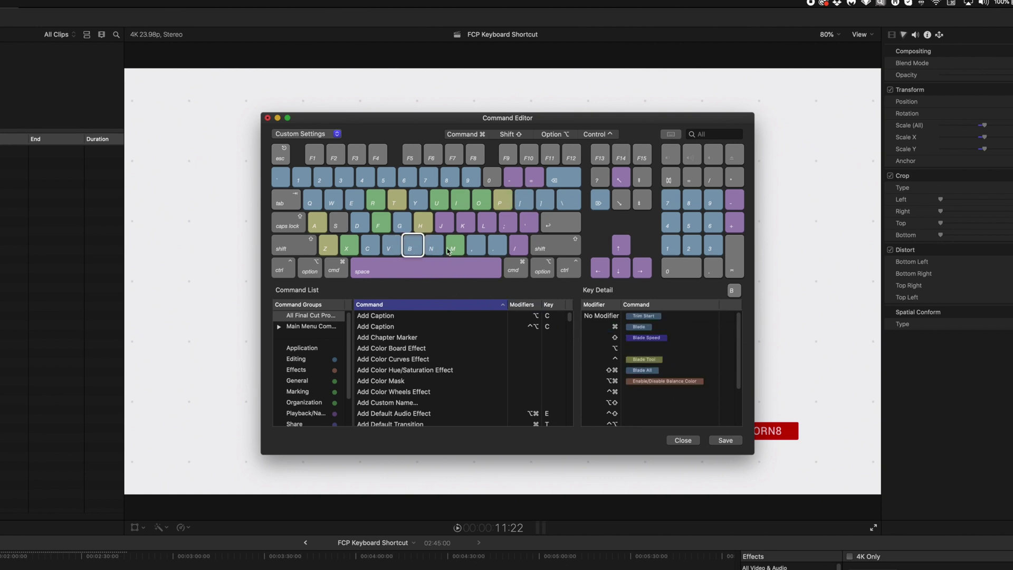
{"action": "left_click", "coordinate": [433, 248]}
{"action": "left_click_drag", "start_coordinate": [647, 318], "coordinate": [651, 361]}
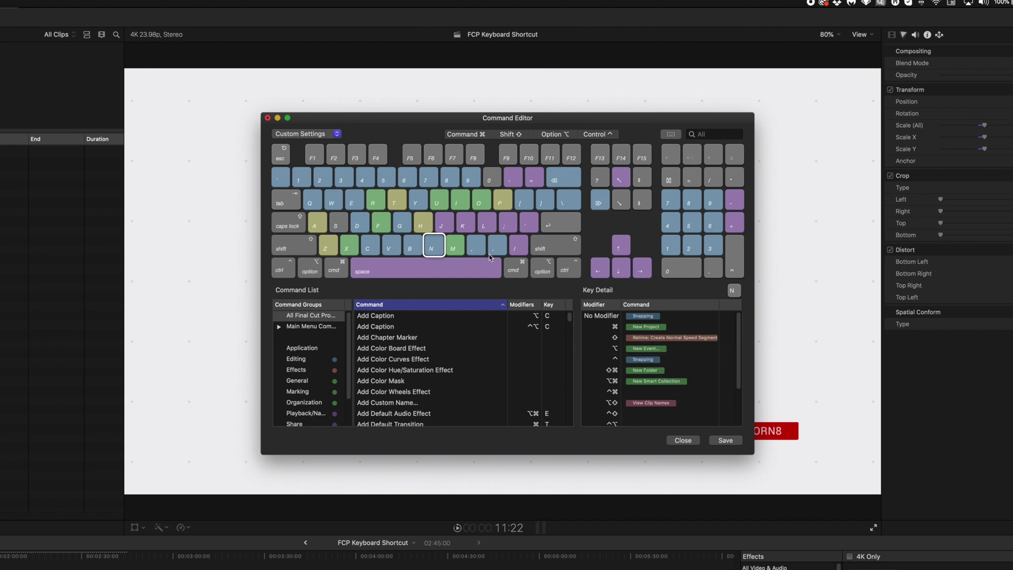
{"action": "left_click", "coordinate": [541, 201]}
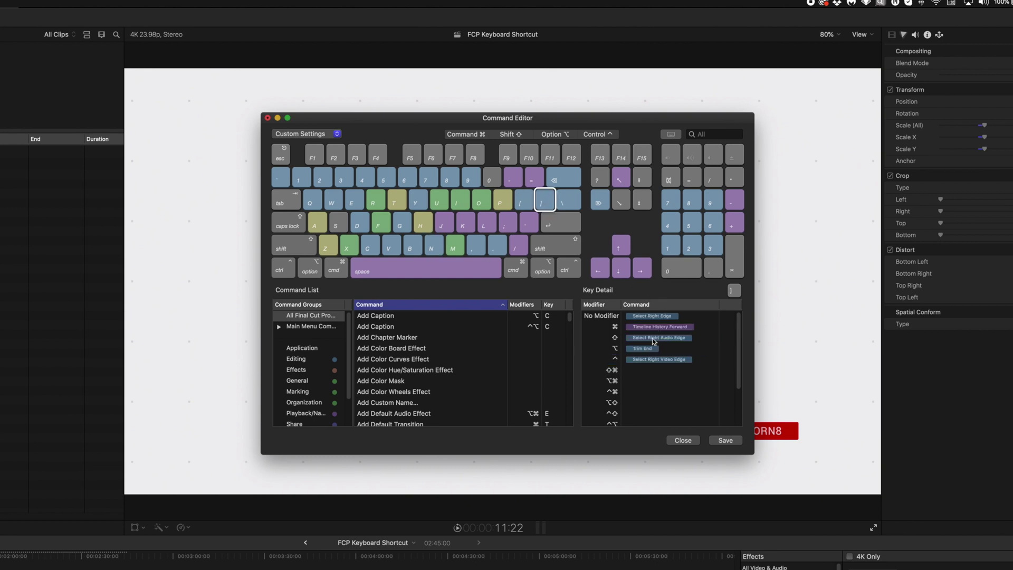
{"action": "left_click_drag", "start_coordinate": [650, 351], "coordinate": [436, 247]}
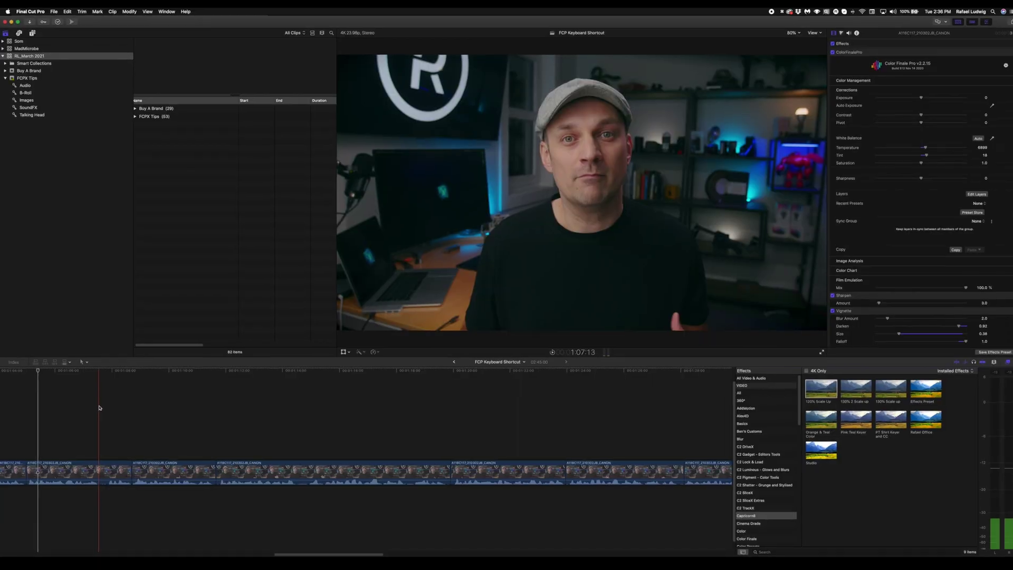
- Blade and trim the clips with C, B, C, N, shortening the project to 02:44:08
{"action": "key", "text": "c"}
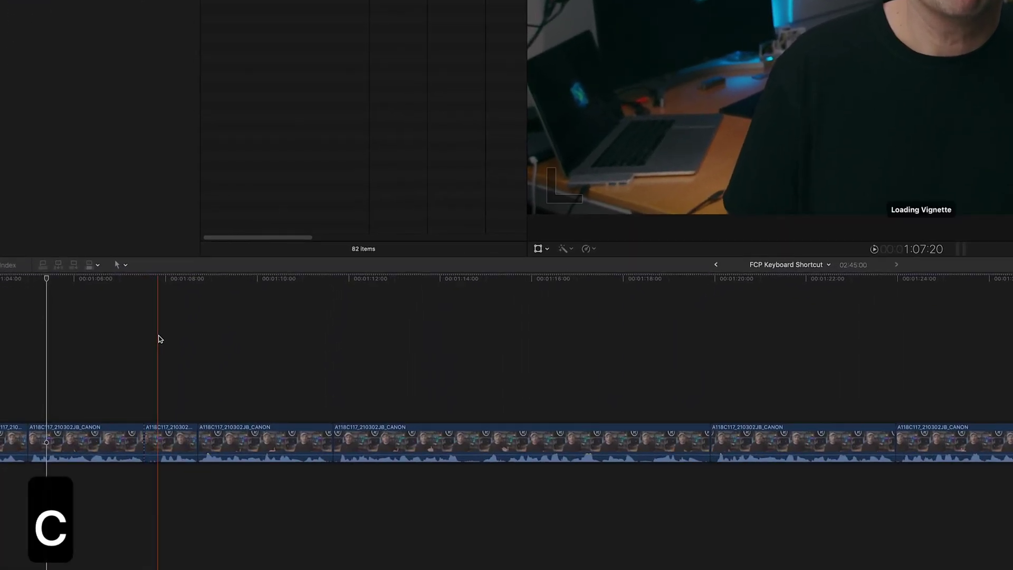
{"action": "key", "text": "b"}
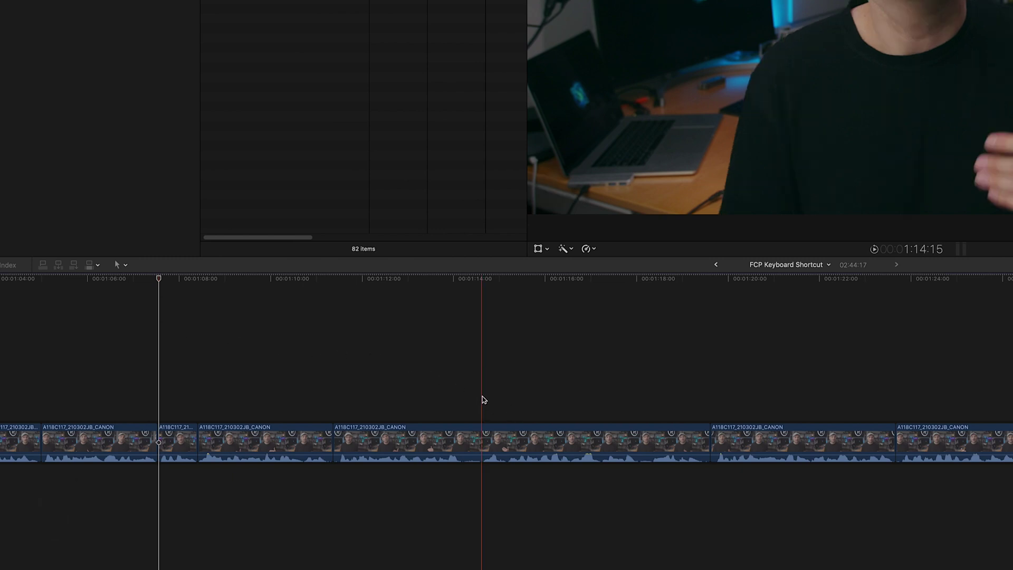
{"action": "key", "text": "c"}
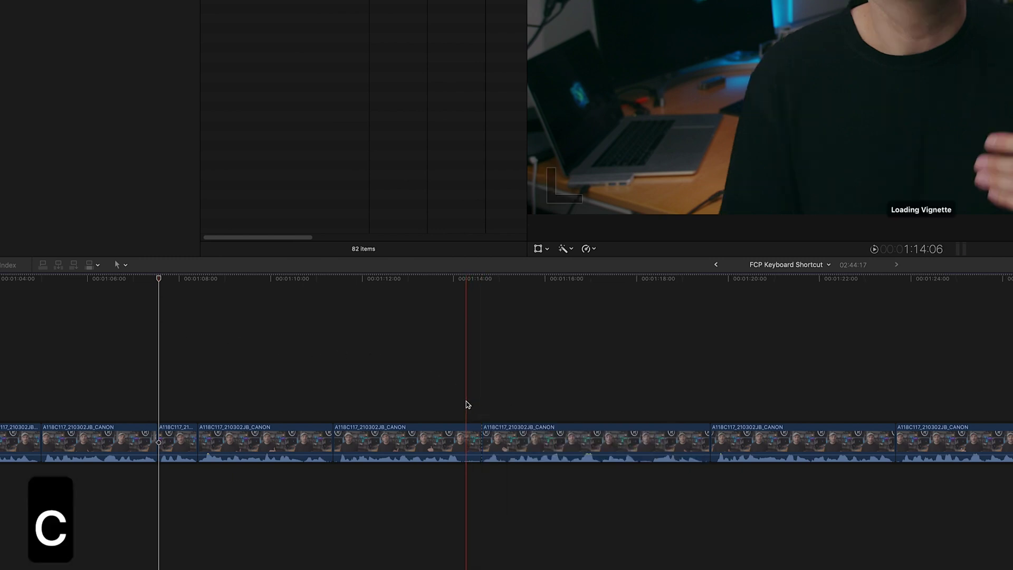
{"action": "key", "text": "n"}
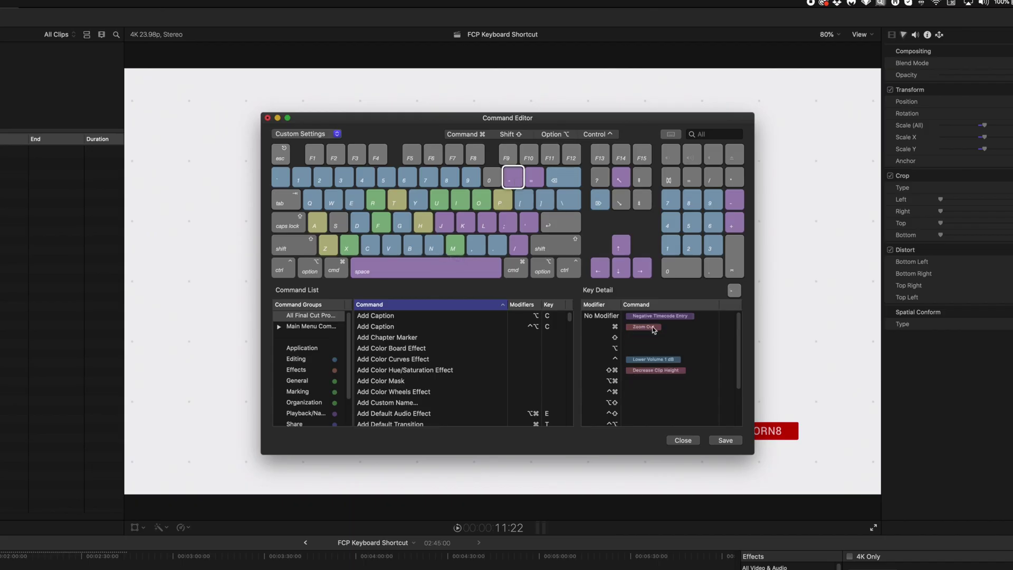
- Move Negative/Positive Timecode Entry to Command so plain - and = zoom out and in
{"action": "mouse_move", "coordinate": [648, 318]}
{"action": "left_mouse_down"}
{"action": "mouse_move", "coordinate": [649, 336]}
{"action": "mouse_move", "coordinate": [648, 319]}
{"action": "mouse_move", "coordinate": [663, 330]}
{"action": "left_mouse_up"}
{"action": "left_click", "coordinate": [533, 179]}
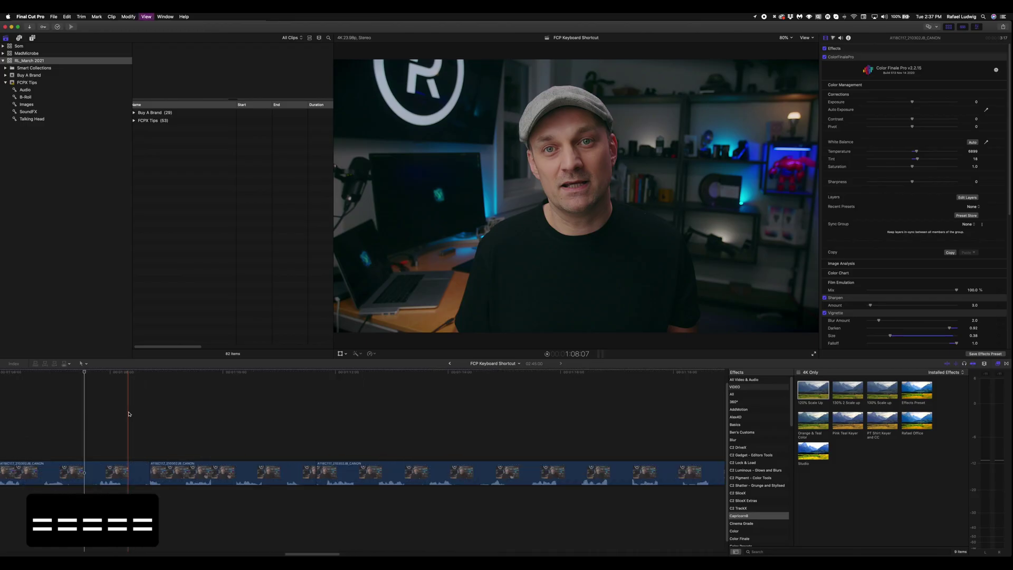
{"action": "key", "text": "equal"}
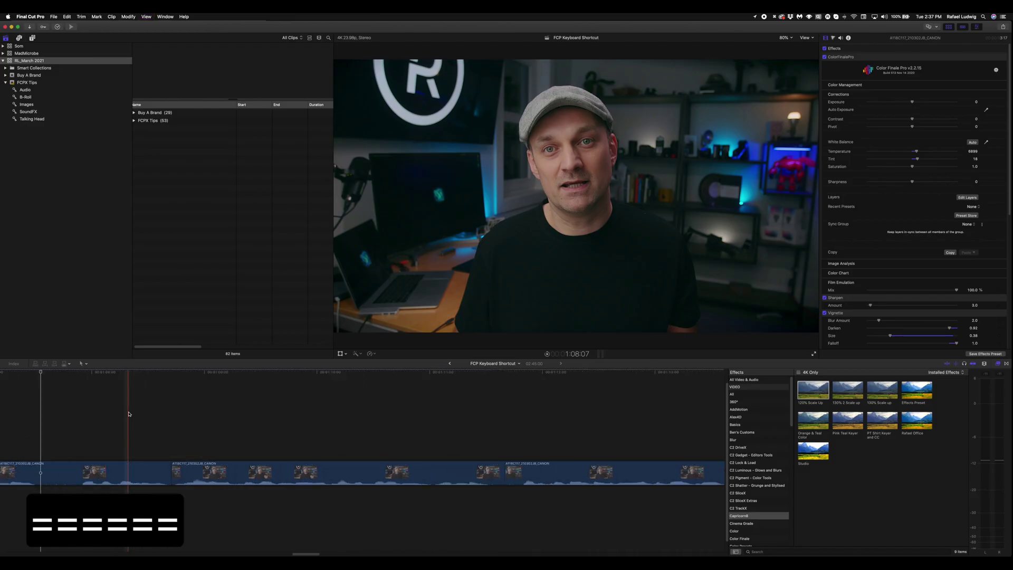
{"action": "key", "text": "minus"}
{"action": "key", "text": "minus"}
{"action": "key", "text": "minus"}
{"action": "key", "text": "minus"}
{"action": "key", "text": "minus"}
{"action": "key", "text": "minus"}
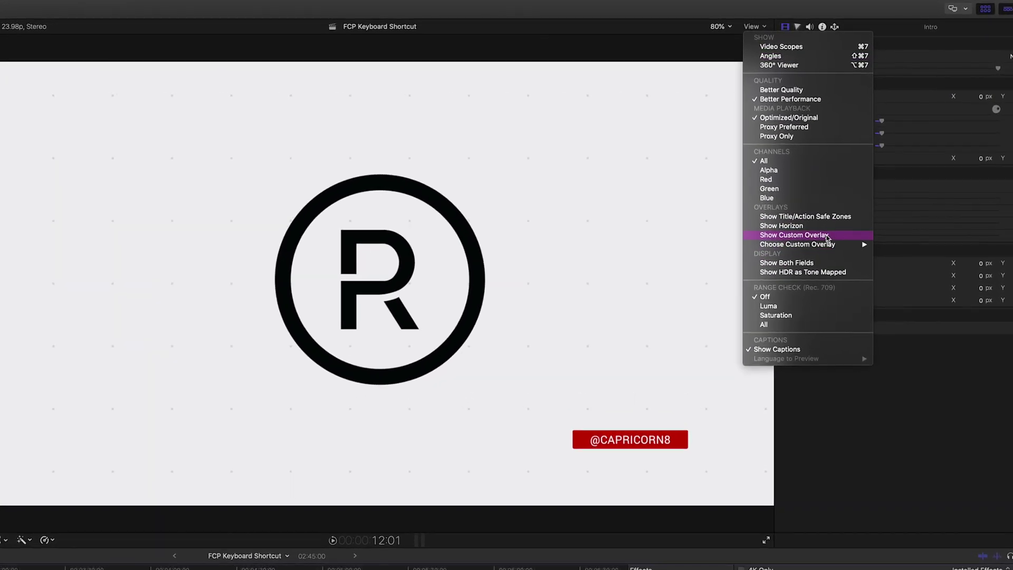
- Search 'overlay' and bind Show/Hide Custom Overlay to the F6 key
{"action": "mouse_move", "coordinate": [864, 246]}
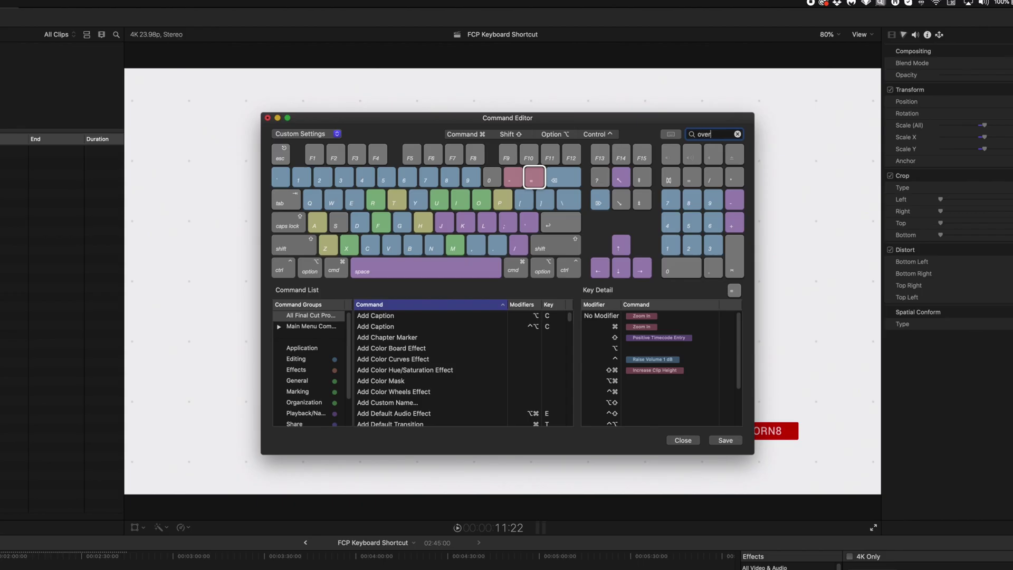
{"action": "type", "text": "lay"}
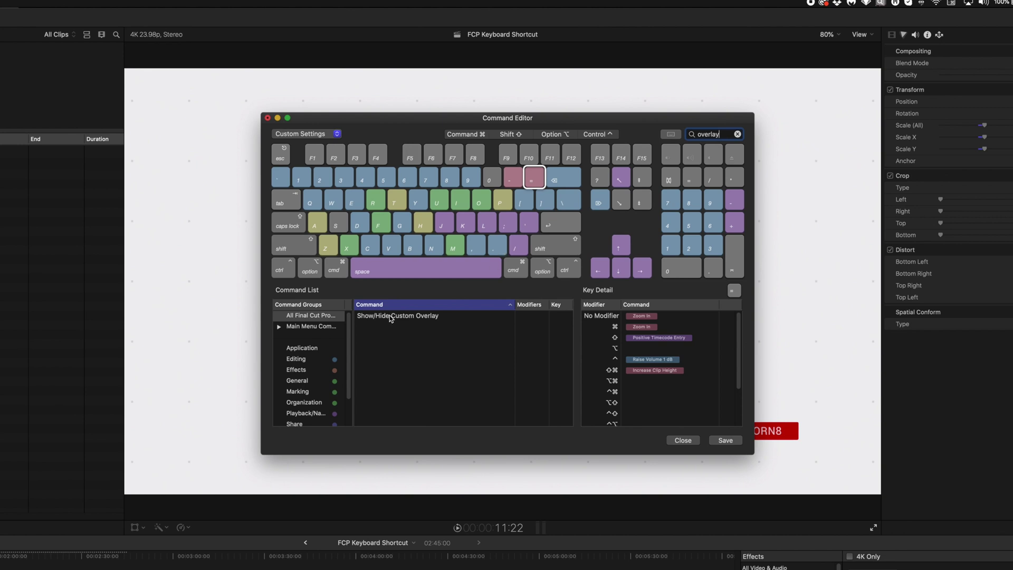
{"action": "left_click_drag", "start_coordinate": [449, 294], "coordinate": [435, 161]}
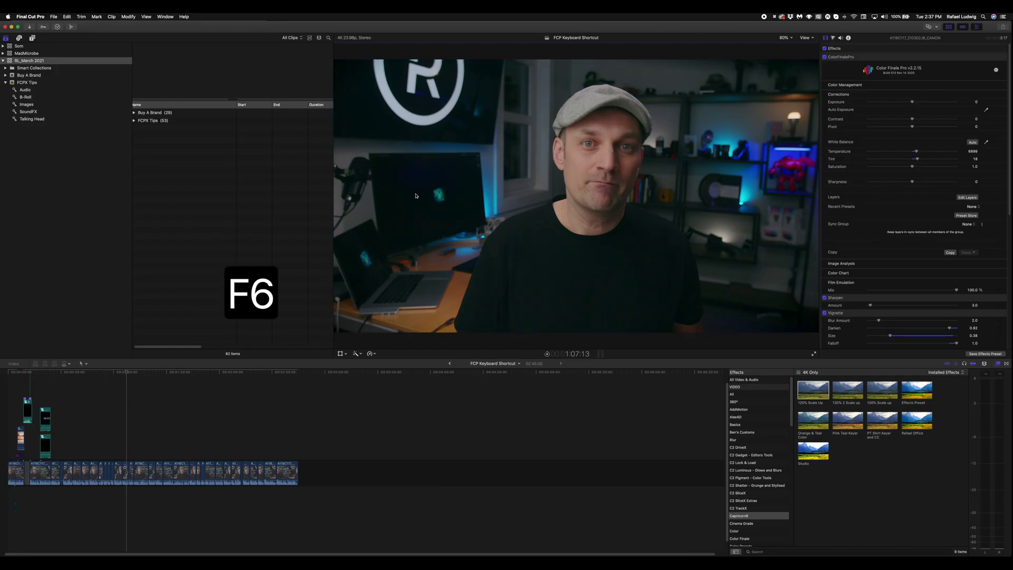
- Toggle the rule-of-thirds grid overlay on and off with F6 four times
{"action": "key", "text": "F6"}
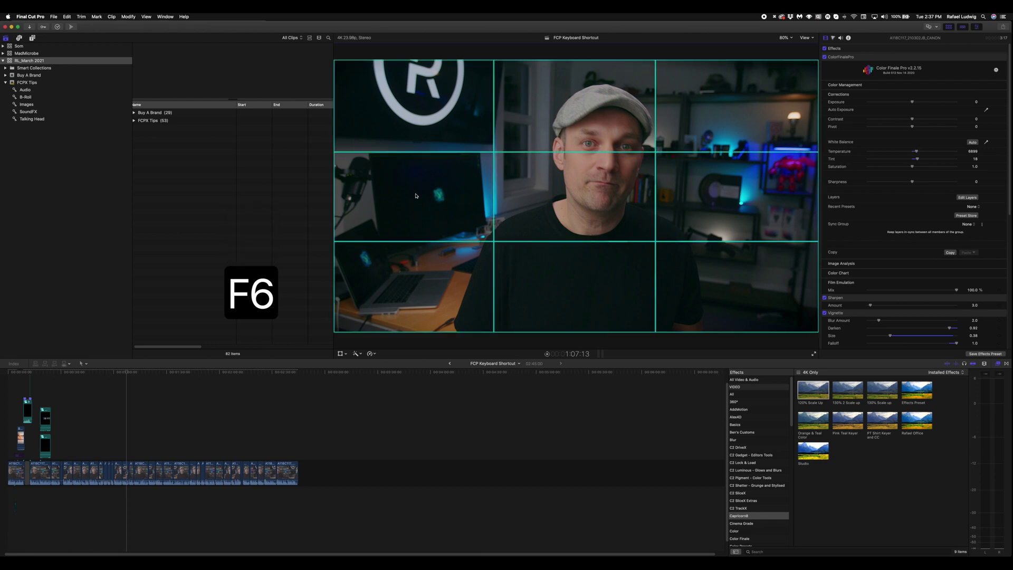
{"action": "key", "text": "F6"}
{"action": "key", "text": "F6"}
{"action": "key", "text": "F6"}
{"action": "key", "text": "F6"}
{"action": "key", "text": "F6"}
{"action": "key", "text": "F6"}
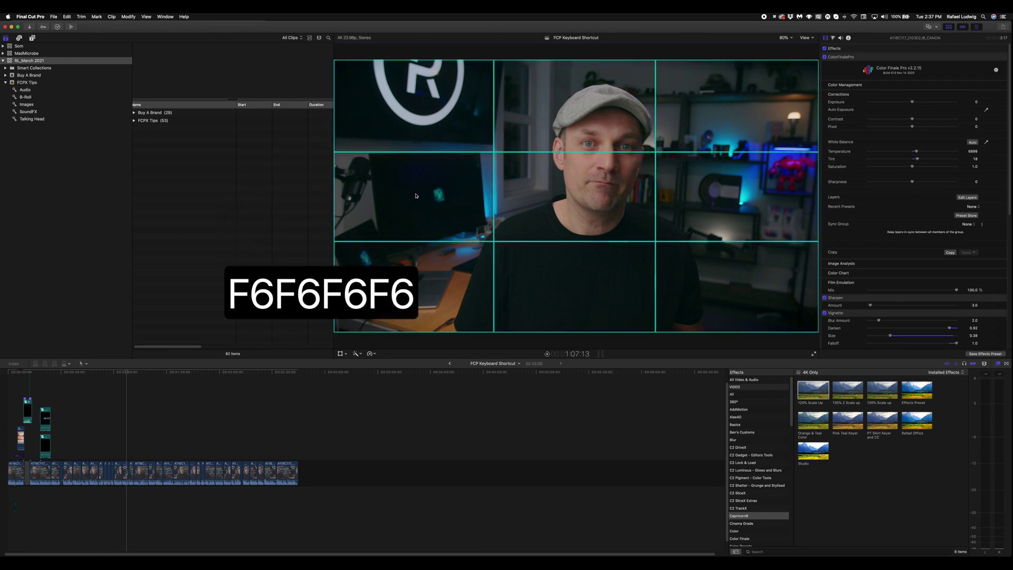
{"action": "key", "text": "F6"}
{"action": "key", "text": "F6"}
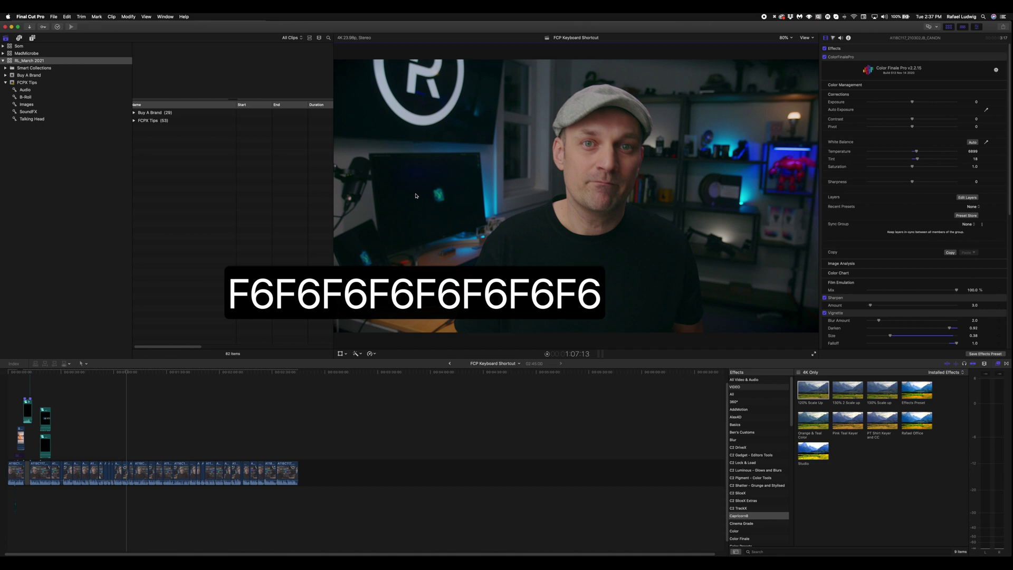
{"action": "key", "text": "F6"}
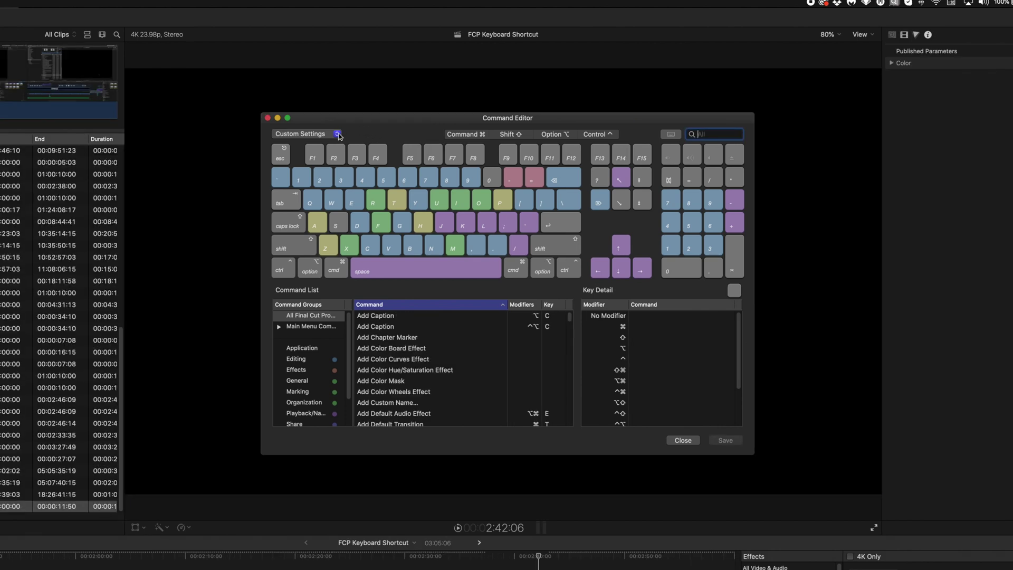
- Check the command set list and dismiss it, keeping Custom Settings active
{"action": "left_click", "coordinate": [337, 134]}
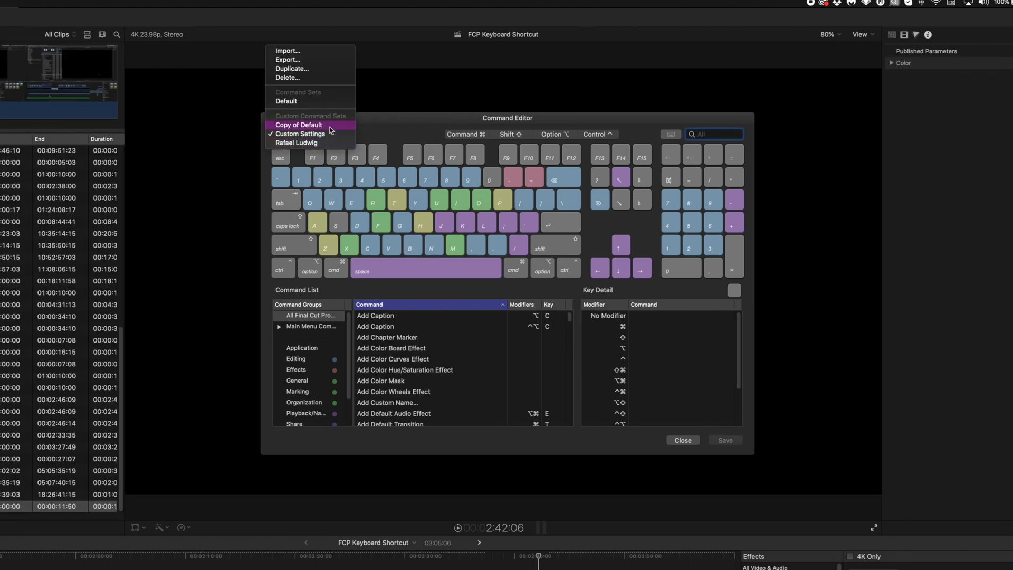
{"action": "left_click", "coordinate": [414, 123]}
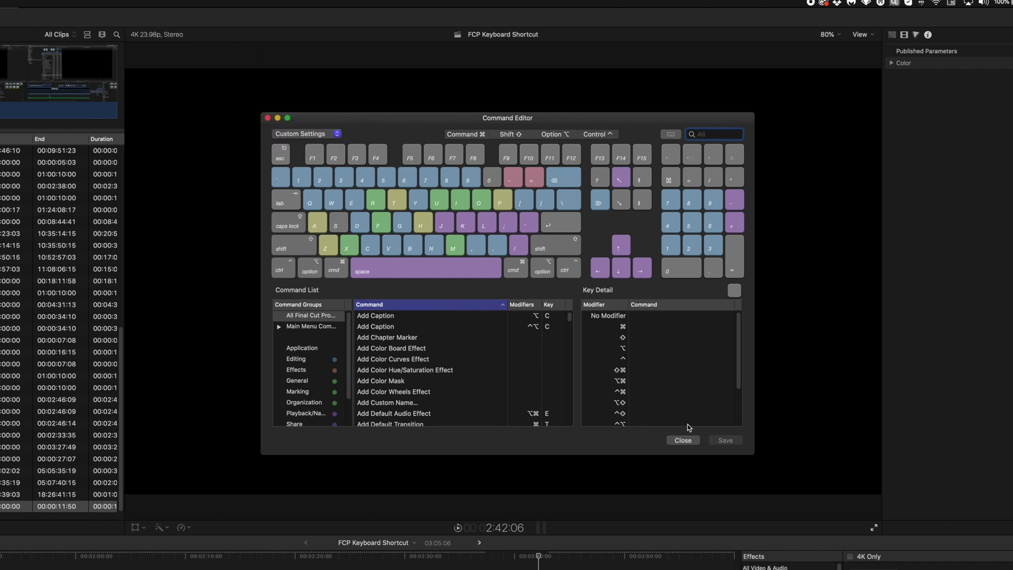